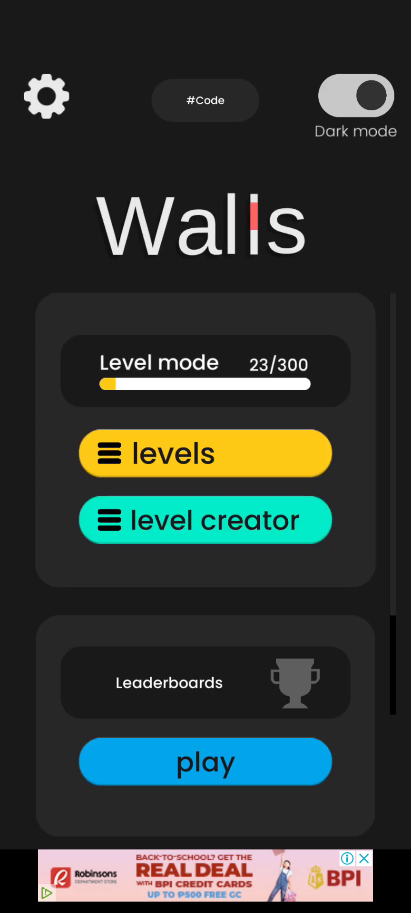
Open the Walls level list to pick level 23.
{"action": "left_click", "coordinate": [115, 446]}
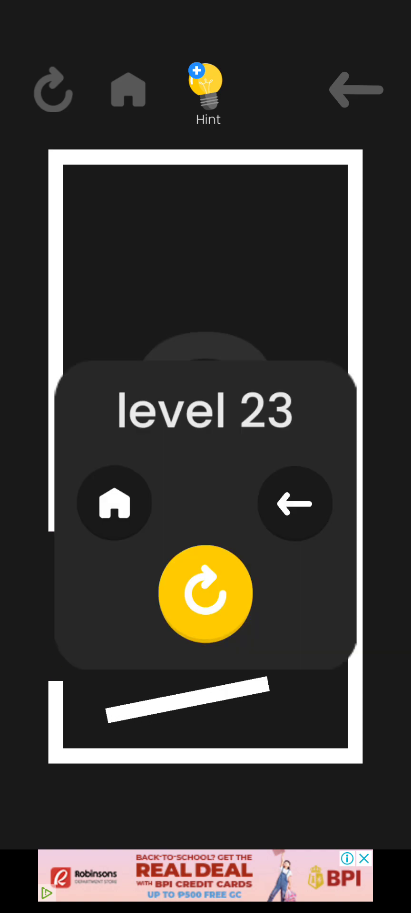
Return to the main menu, reopen the level list, and shoot at level 26's red goal.
{"action": "left_click", "coordinate": [93, 495]}
{"action": "left_click", "coordinate": [132, 467]}
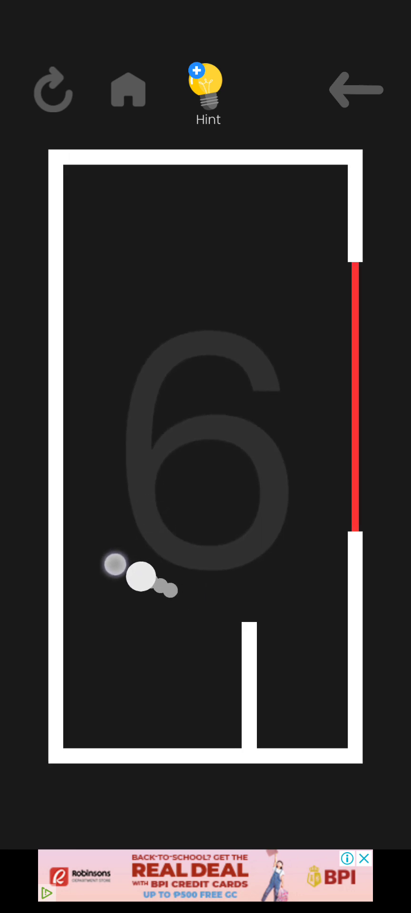
{"action": "left_click_drag", "start_coordinate": [112, 567], "coordinate": [112, 567]}
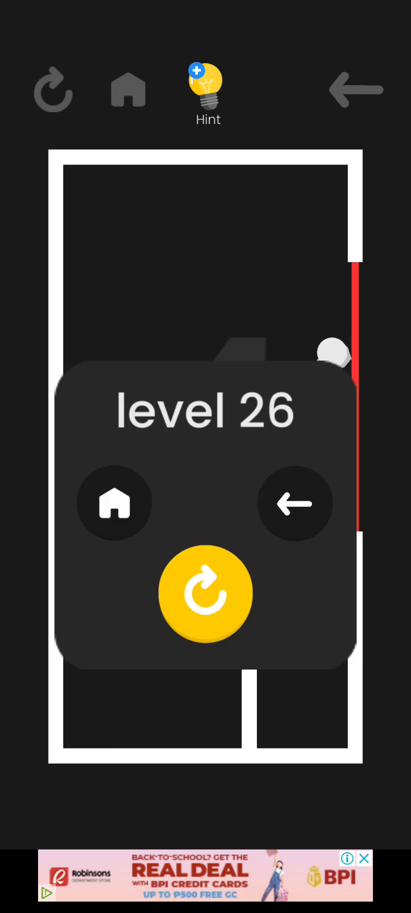
Retry level 26 twice with shots around the box, then swipe away the full-screen ad.
{"action": "left_click", "coordinate": [208, 590]}
{"action": "left_click_drag", "start_coordinate": [117, 576], "coordinate": [118, 576]}
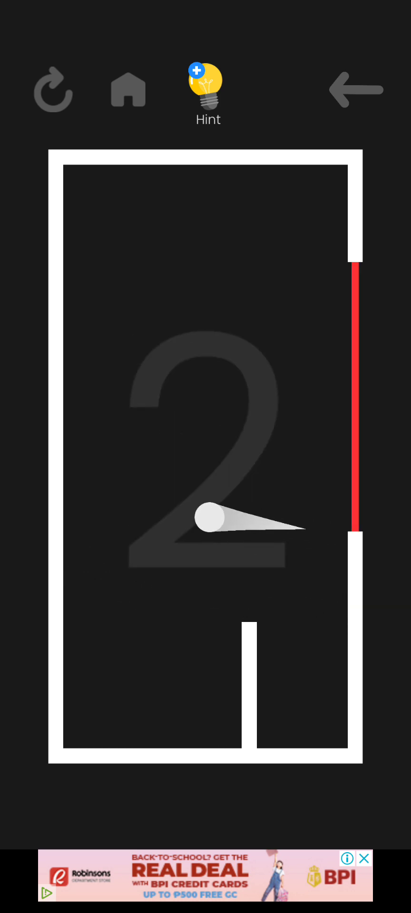
{"action": "left_click", "coordinate": [202, 584]}
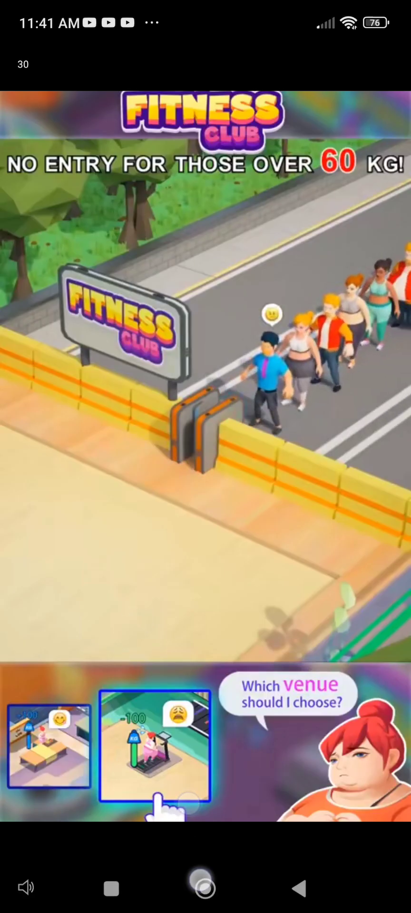
{"action": "left_click_drag", "start_coordinate": [201, 882], "coordinate": [323, 829]}
Relaunch the Walls game from the Android home screen.
{"action": "left_click", "coordinate": [206, 888]}
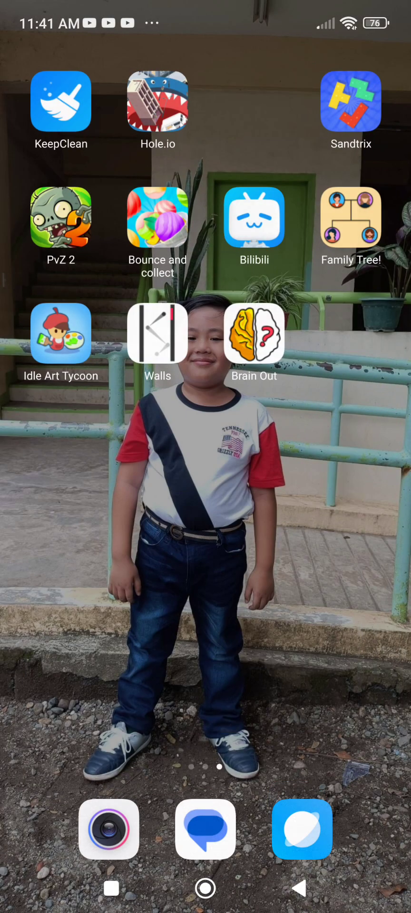
{"action": "left_click", "coordinate": [254, 333]}
{"action": "left_click", "coordinate": [203, 870]}
{"action": "left_click", "coordinate": [157, 333]}
Turn on aeroplane mode in quick settings and return to the game.
{"action": "left_click_drag", "start_coordinate": [321, 4], "coordinate": [321, 499]}
{"action": "left_click", "coordinate": [341, 415]}
{"action": "left_click_drag", "start_coordinate": [205, 714], "coordinate": [206, 214]}
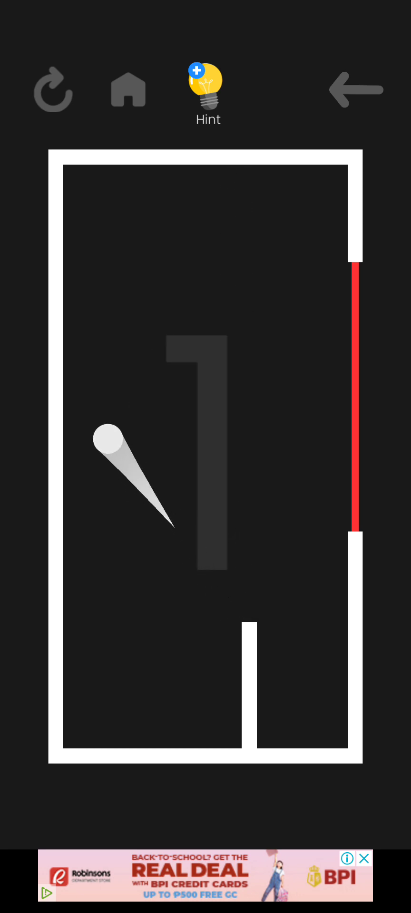
Restart level 26 repeatedly, shooting up-right and right at the red wall.
{"action": "left_click", "coordinate": [198, 593]}
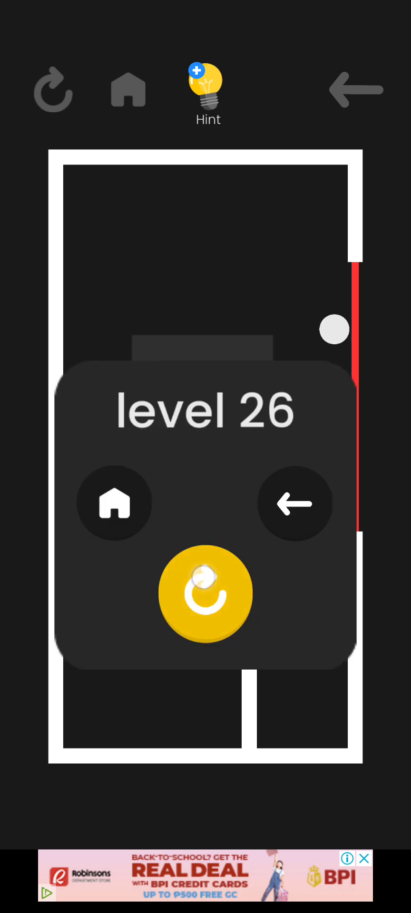
{"action": "left_click", "coordinate": [203, 592]}
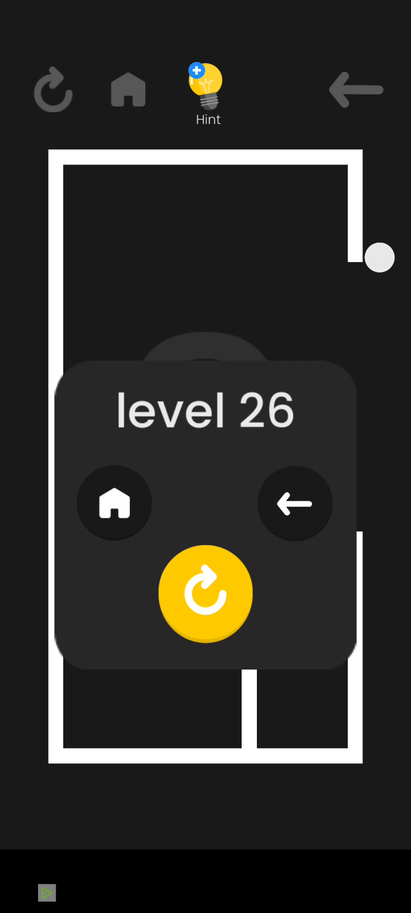
{"action": "left_click", "coordinate": [206, 594]}
{"action": "left_click_drag", "start_coordinate": [144, 668], "coordinate": [150, 680]}
{"action": "left_click", "coordinate": [206, 594]}
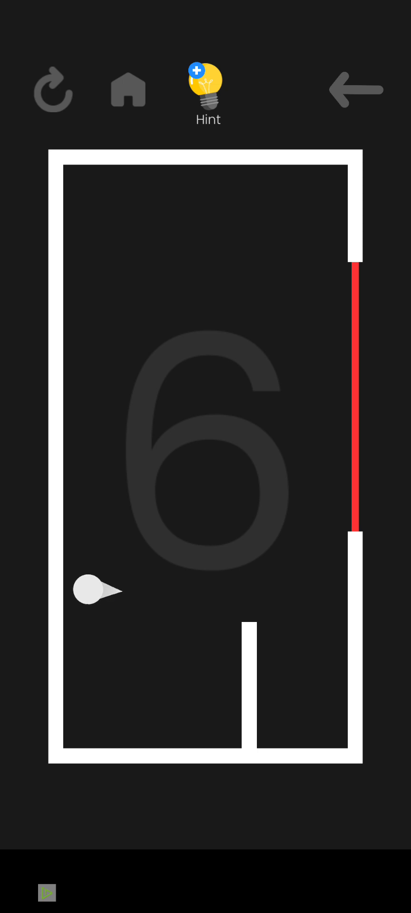
{"action": "left_click", "coordinate": [48, 291]}
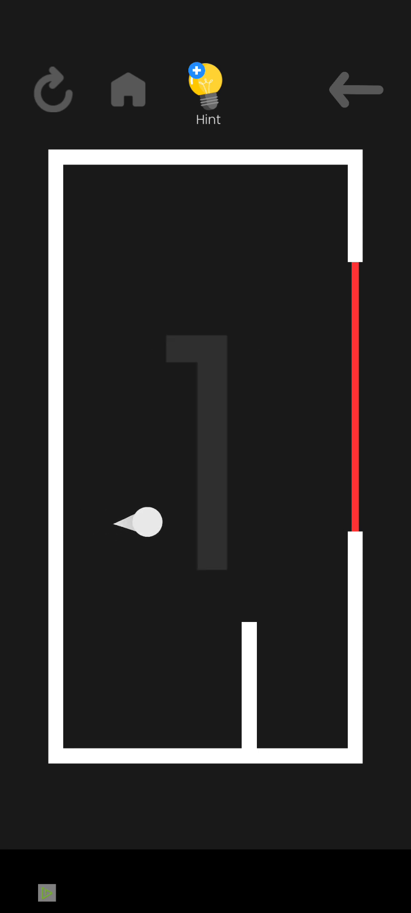
Keep retrying level 26, launching the ball up and to the right.
{"action": "left_click", "coordinate": [214, 576]}
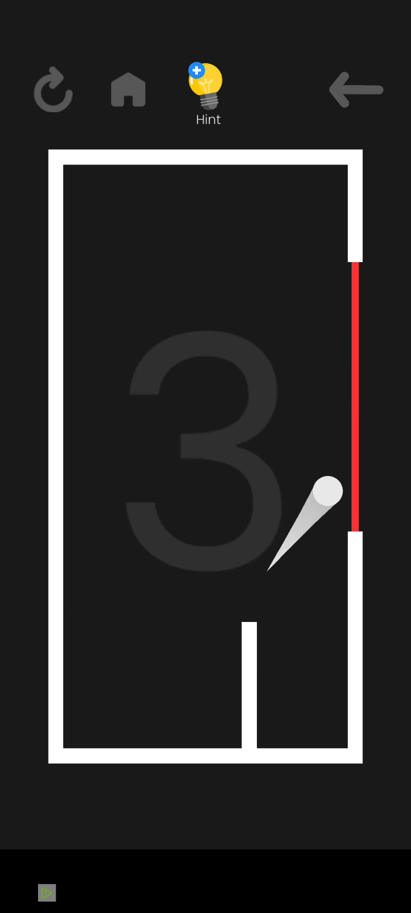
{"action": "left_click", "coordinate": [187, 586]}
{"action": "left_click", "coordinate": [125, 579]}
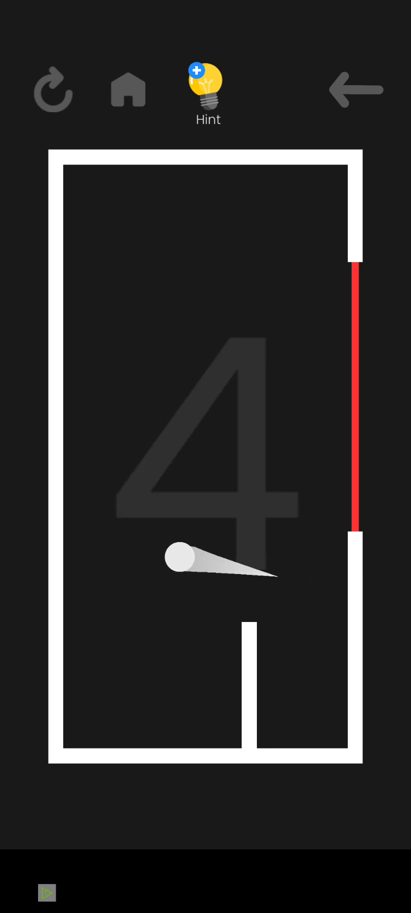
{"action": "left_click", "coordinate": [182, 566]}
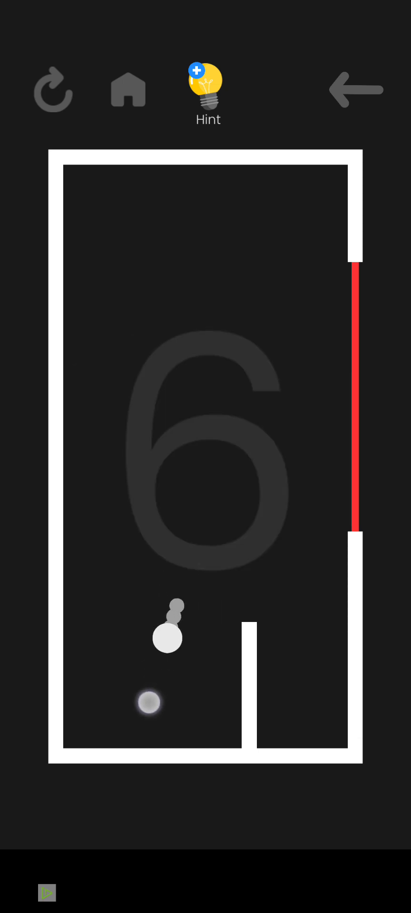
{"action": "left_click", "coordinate": [142, 696]}
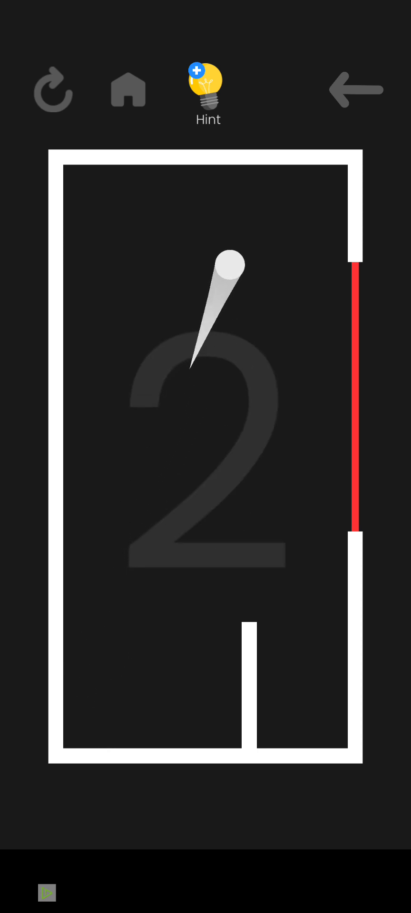
{"action": "left_click", "coordinate": [173, 605]}
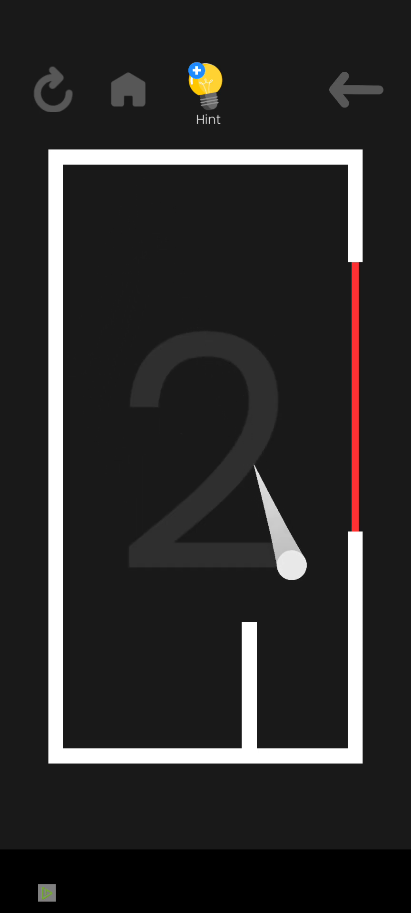
Restart level 26 mid-attempt and launch the ball toward the red goal again.
{"action": "left_click", "coordinate": [217, 594]}
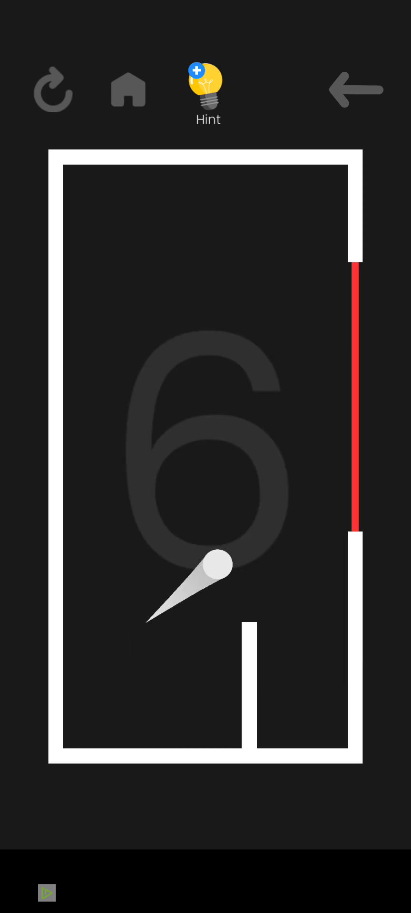
{"action": "left_click", "coordinate": [191, 695]}
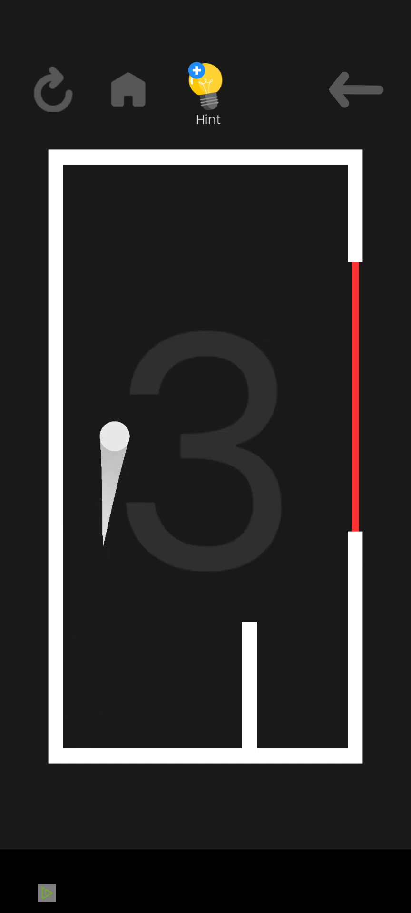
{"action": "left_click", "coordinate": [54, 91]}
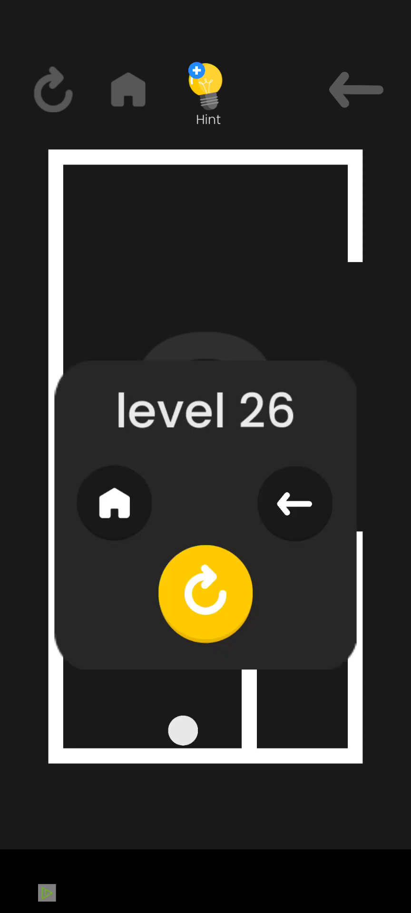
{"action": "left_click", "coordinate": [205, 593]}
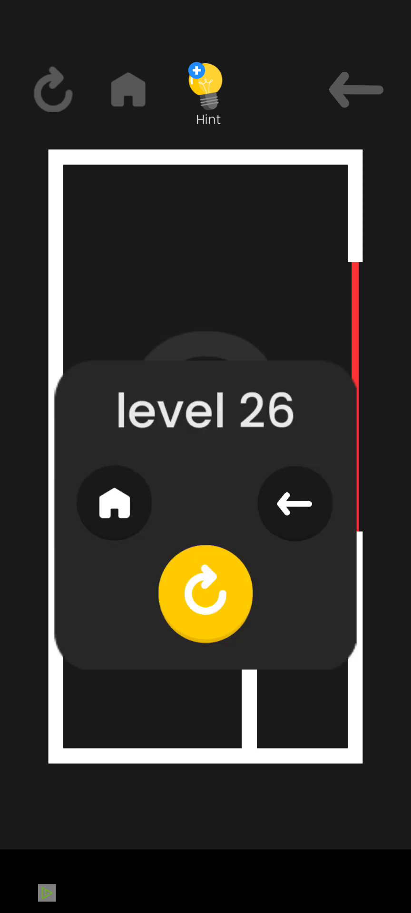
{"action": "left_click", "coordinate": [205, 592]}
{"action": "left_click_drag", "start_coordinate": [179, 600], "coordinate": [243, 585]}
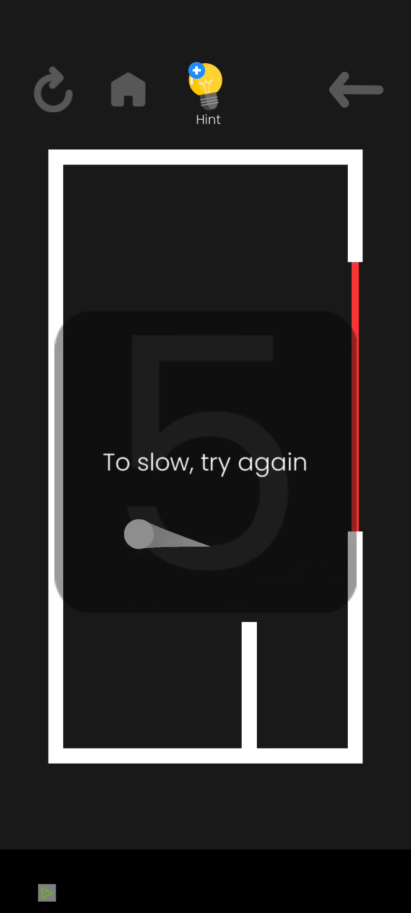
Go back to the main menu, reopen level 26, and shoot twice at the goal.
{"action": "key", "text": "Escape"}
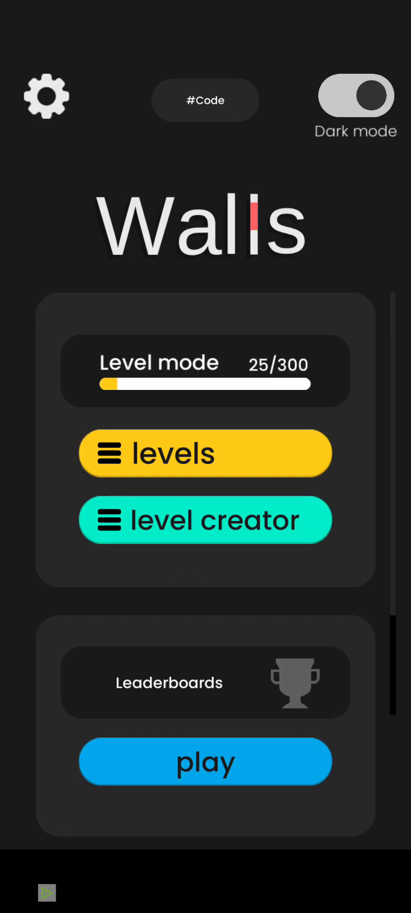
{"action": "left_click", "coordinate": [155, 449]}
{"action": "left_click", "coordinate": [159, 549]}
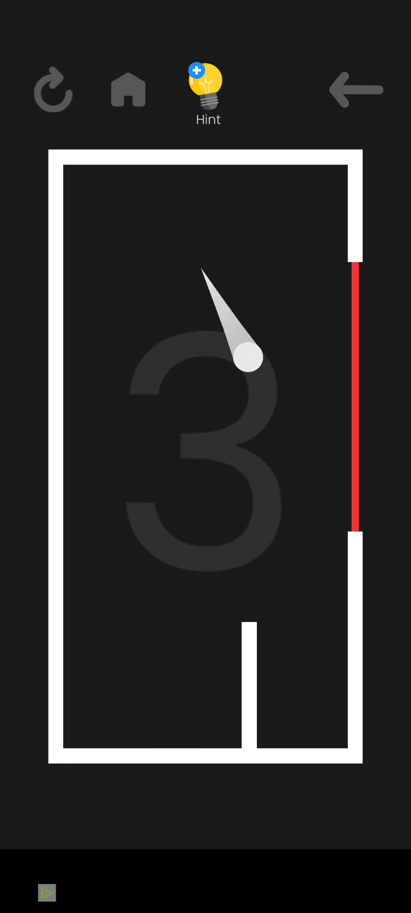
{"action": "left_click", "coordinate": [196, 574]}
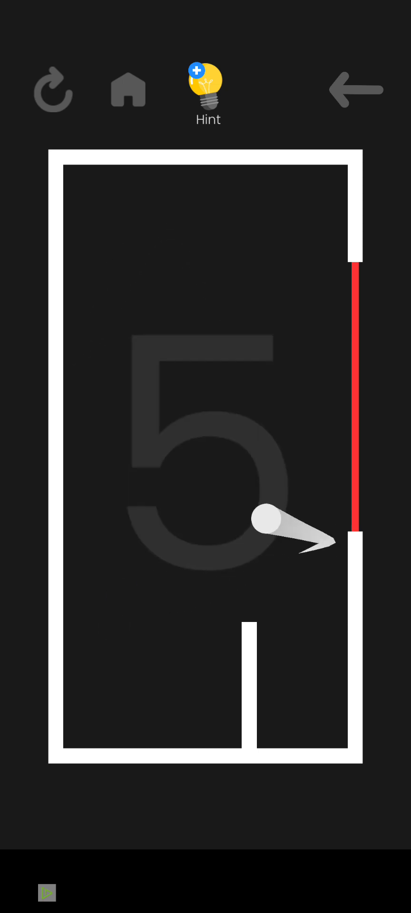
{"action": "left_click", "coordinate": [216, 632]}
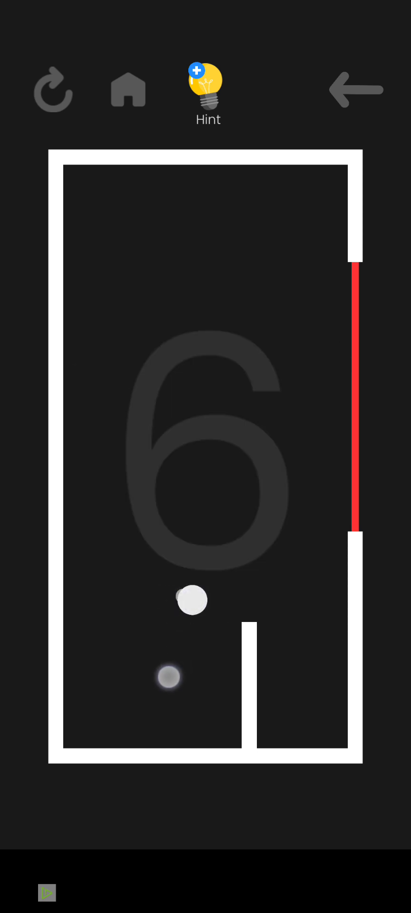
{"action": "left_click", "coordinate": [168, 677]}
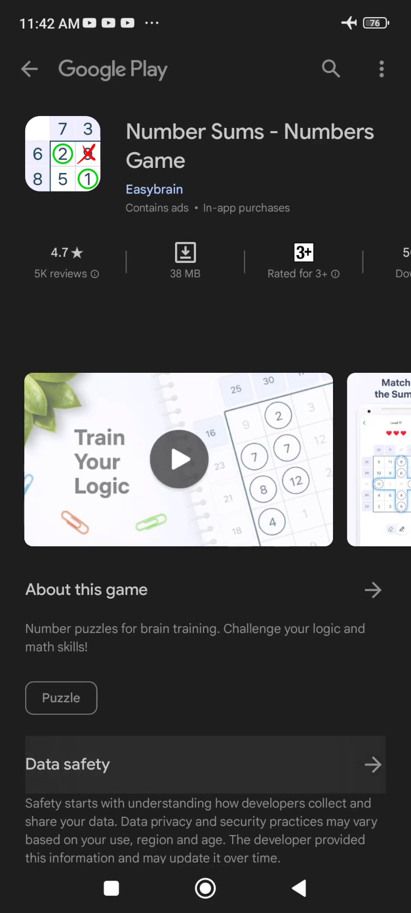
Leave the ad's Play Store page and reopen Walls from the home screen.
{"action": "left_click", "coordinate": [205, 889]}
{"action": "left_click", "coordinate": [158, 333]}
{"action": "left_click", "coordinate": [205, 889]}
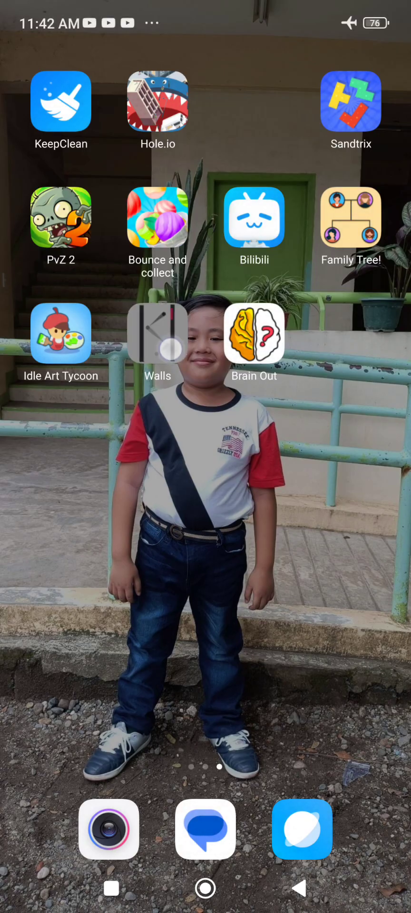
{"action": "left_click", "coordinate": [157, 334]}
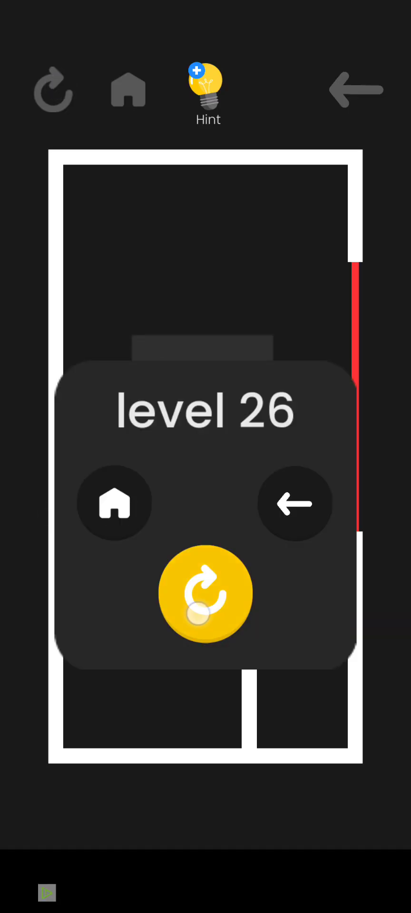
Retry level 26 and shoot the ball upward into the red goal.
{"action": "left_click", "coordinate": [198, 613]}
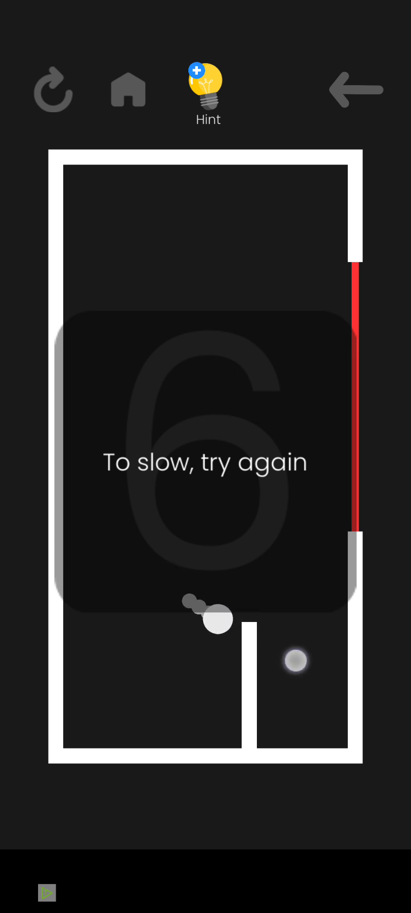
{"action": "left_click_drag", "start_coordinate": [296, 661], "coordinate": [300, 609]}
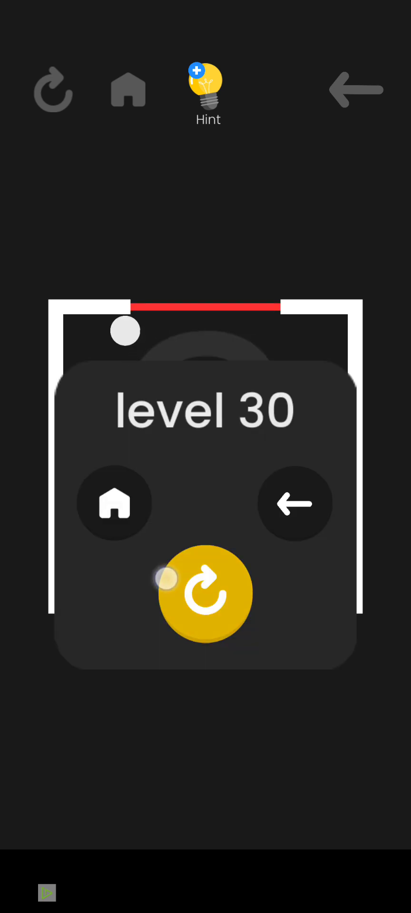
{"action": "left_click", "coordinate": [179, 552]}
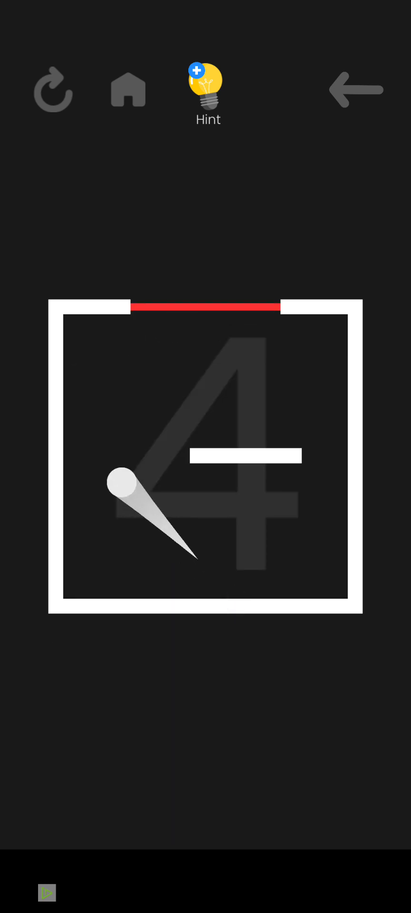
{"action": "left_click", "coordinate": [189, 582]}
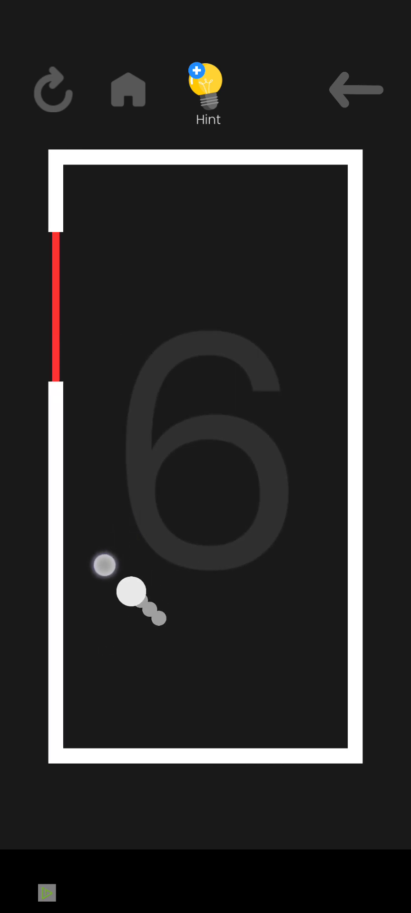
Shoot toward the lower right on level 33, reset, then shoot left at the red goal.
{"action": "left_click_drag", "start_coordinate": [105, 566], "coordinate": [103, 564]}
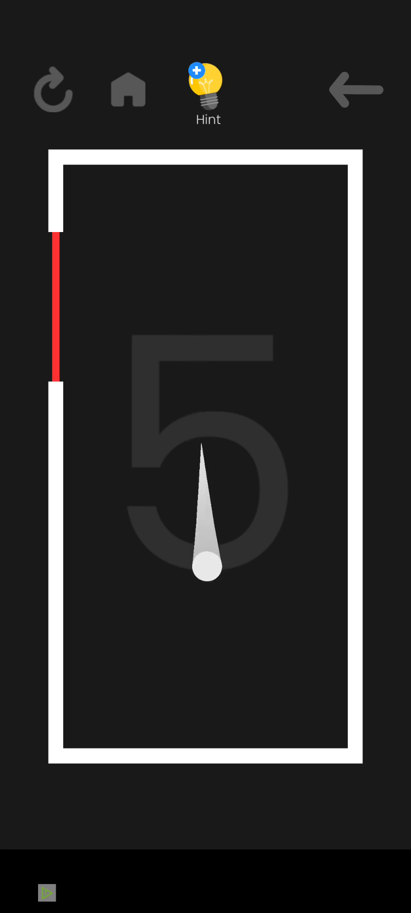
{"action": "left_click", "coordinate": [54, 90]}
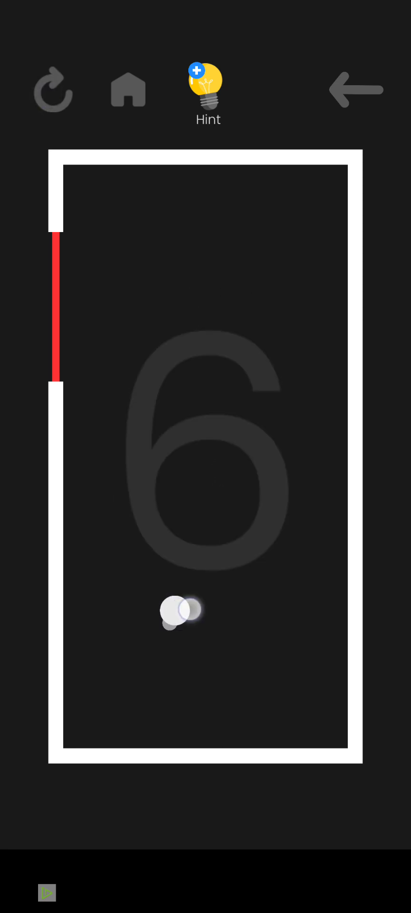
{"action": "left_click_drag", "start_coordinate": [305, 643], "coordinate": [307, 645]}
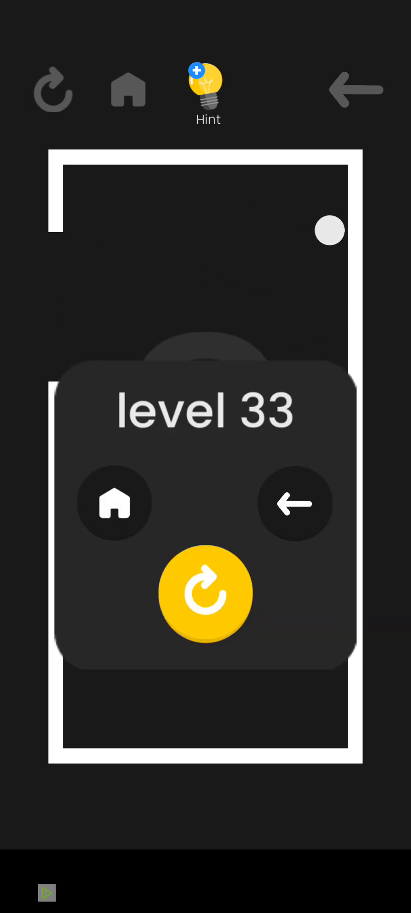
Replay level 33 using the yellow retry button on its result panel.
{"action": "left_click", "coordinate": [205, 594]}
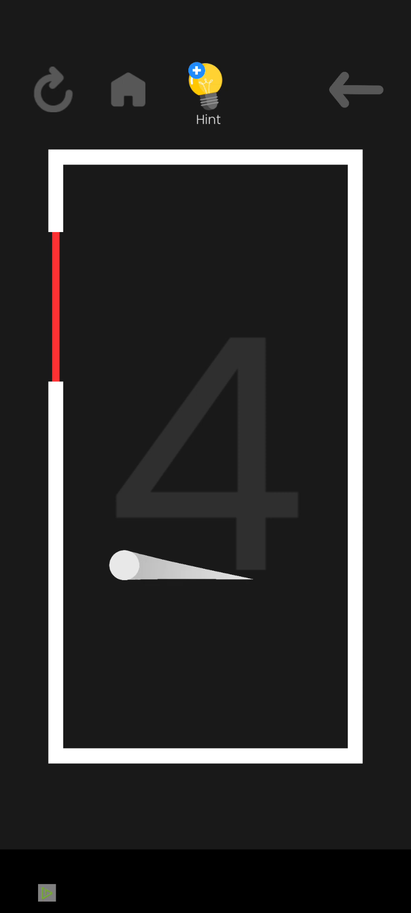